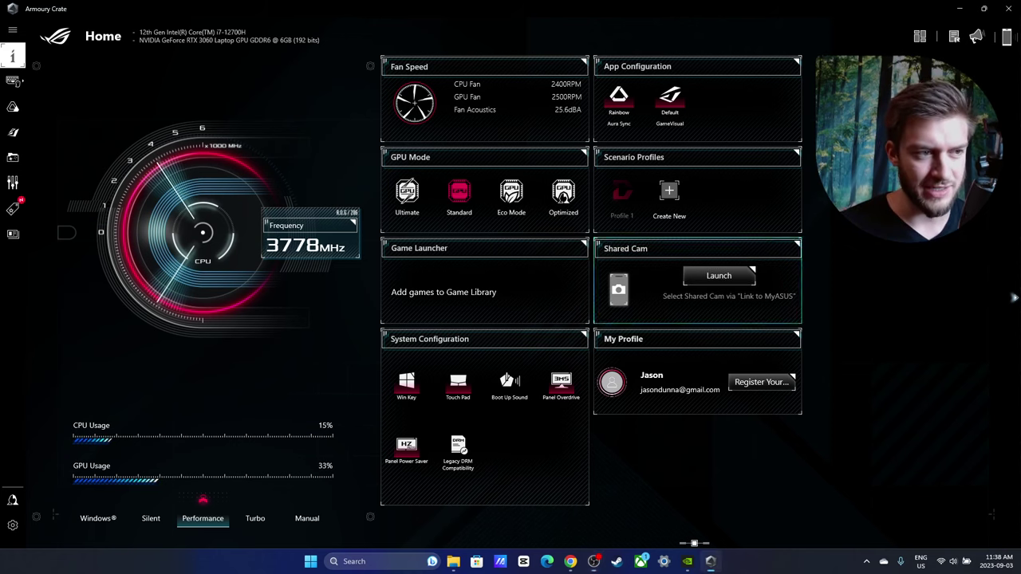
# Examine the CPU, GPU, memory and fan speed readings and the GPU modes on the Home dashboard
pyautogui.press('super+h')
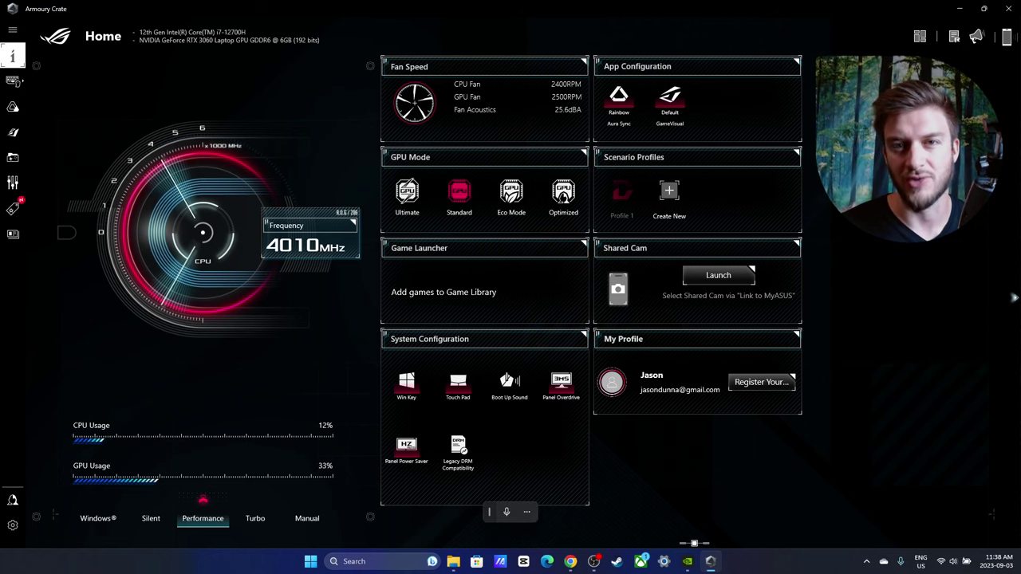
pyautogui.click(458, 200)
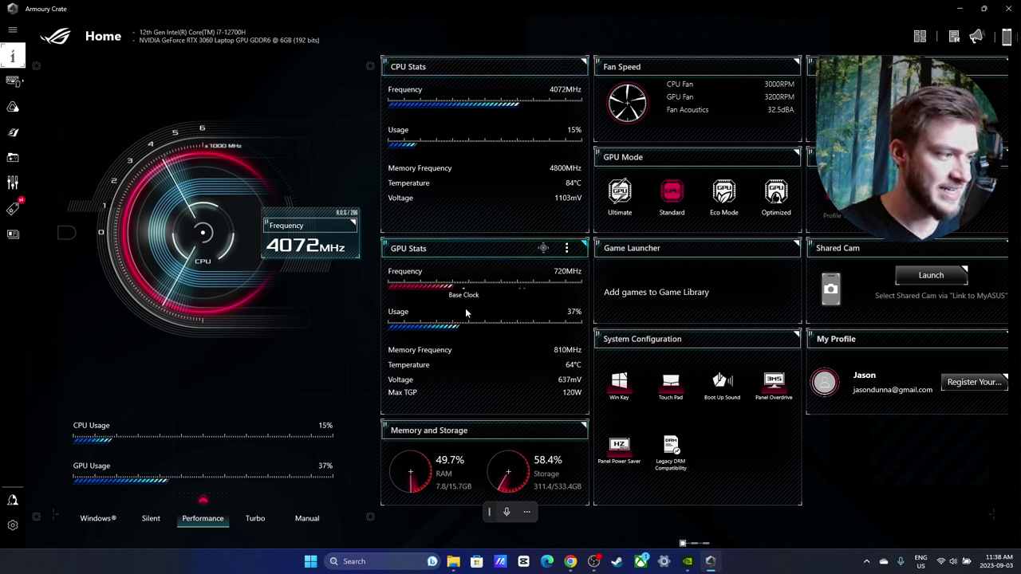
pyautogui.moveTo(458, 296)
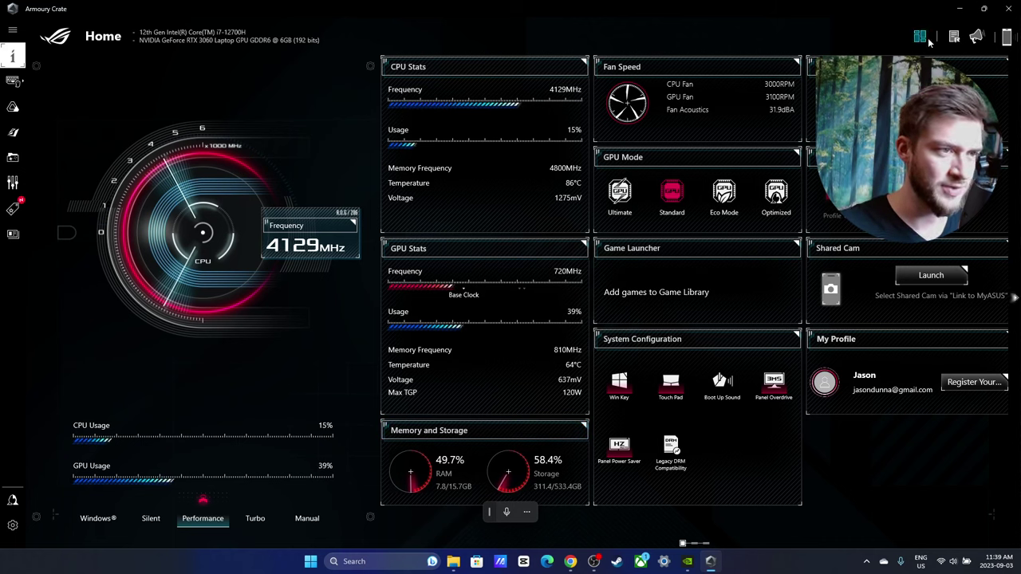
pyautogui.click(982, 9)
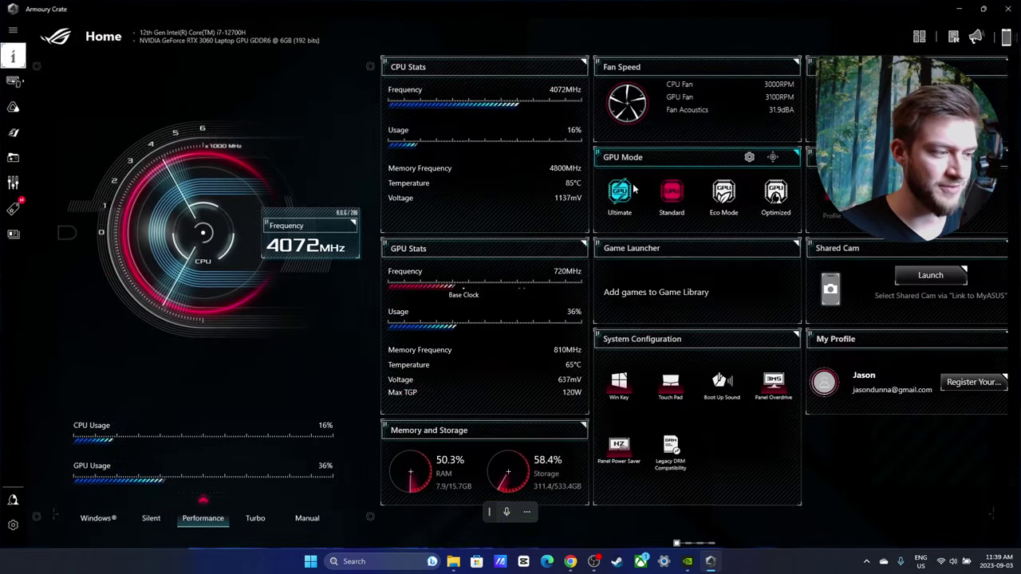
pyautogui.doubleClick(510, 72)
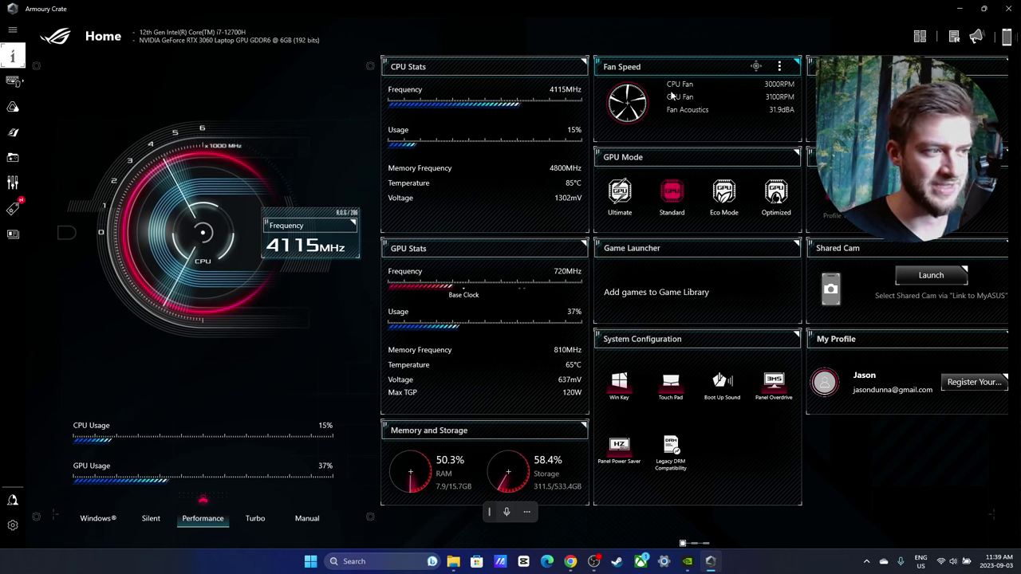
pyautogui.moveTo(786, 112)
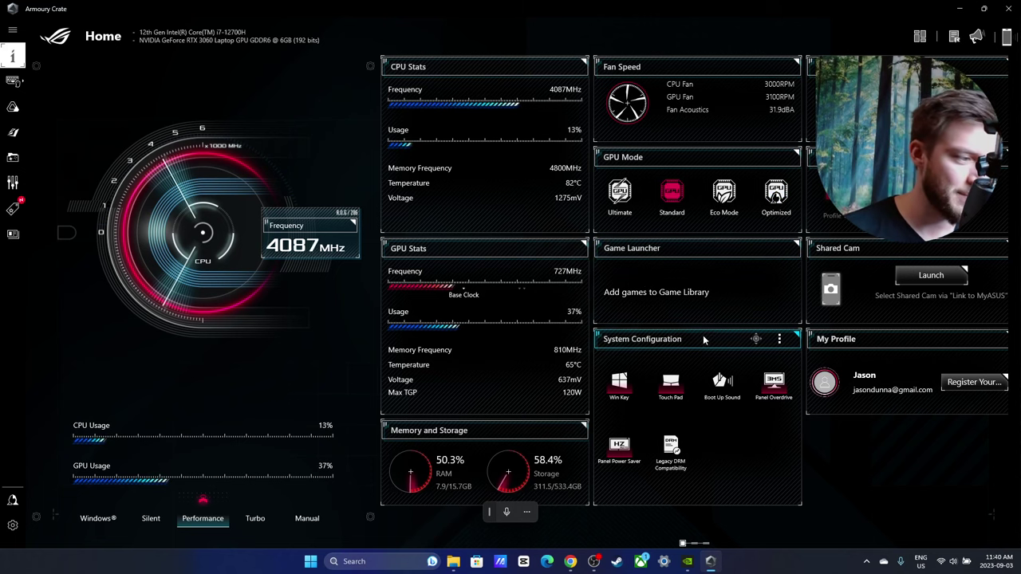
# Toggle the Boot Up Sound option in System Configuration
pyautogui.click(724, 384)
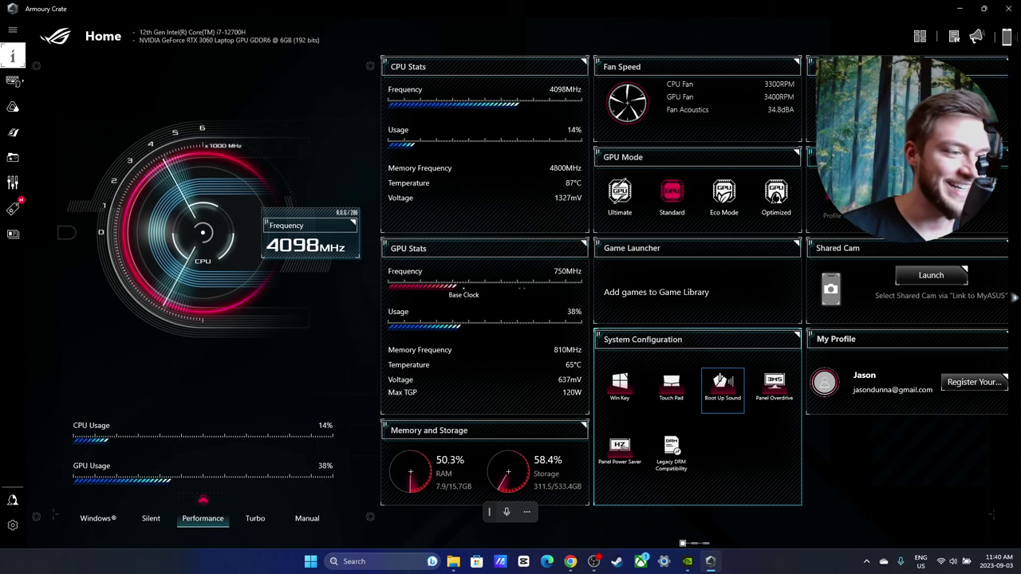
pyautogui.scroll(-1, 882, 261)
pyautogui.scroll(1, 845, 258)
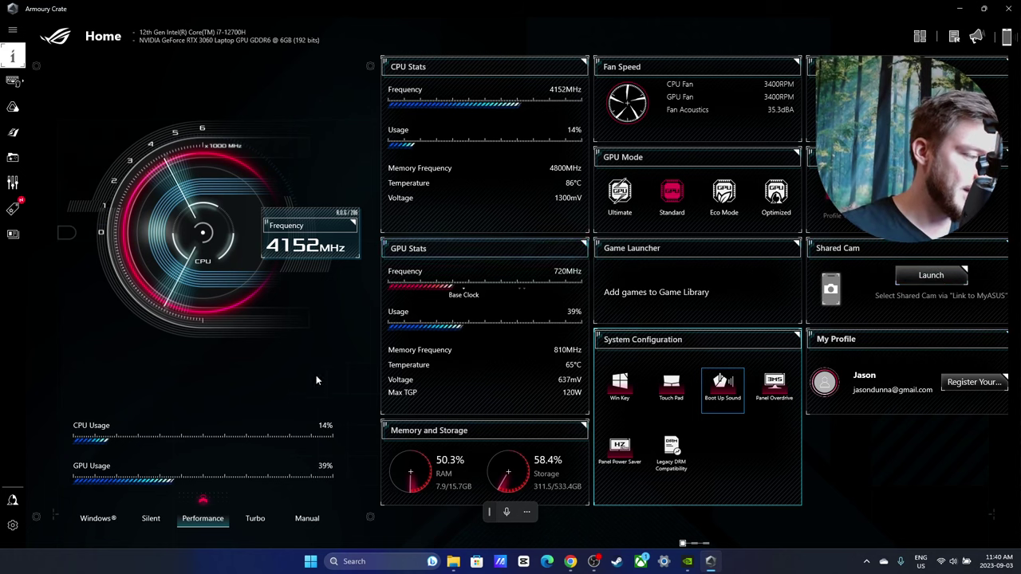
# Open the ROG Zephyrus M16 device settings and review the Memory and GPU Power Saving pages
pyautogui.click(13, 55)
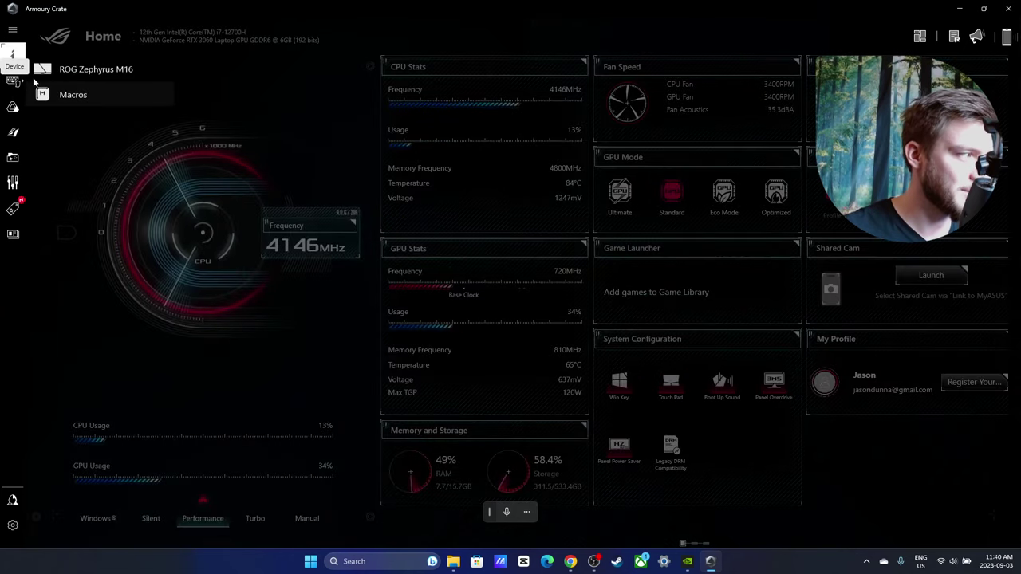
pyautogui.click(88, 70)
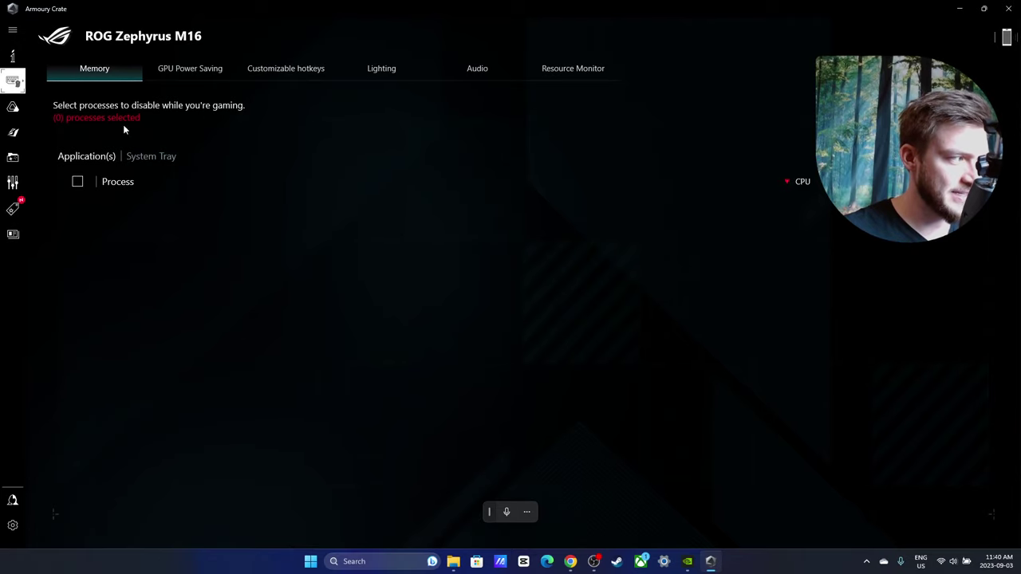
pyautogui.click(185, 69)
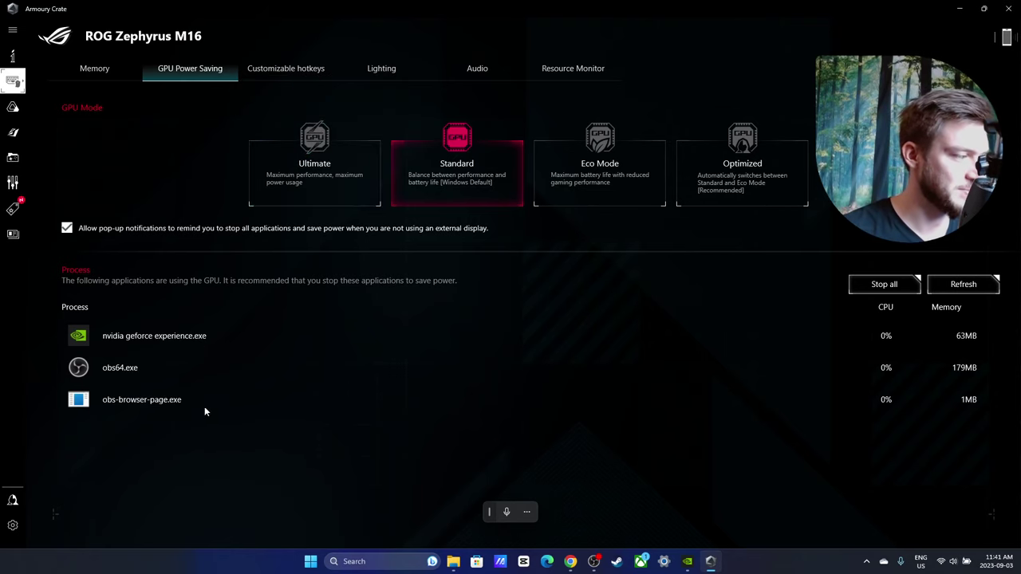
# Review the functions that can be assigned to Hot Key M4 in the customizable hotkeys, leaving its mapping as is
pyautogui.click(283, 69)
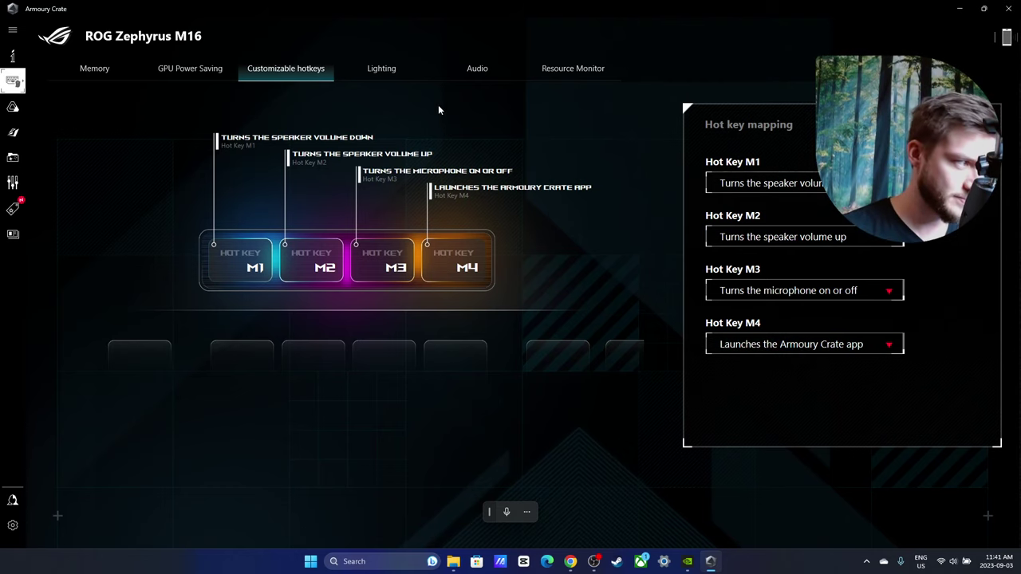
pyautogui.click(767, 344)
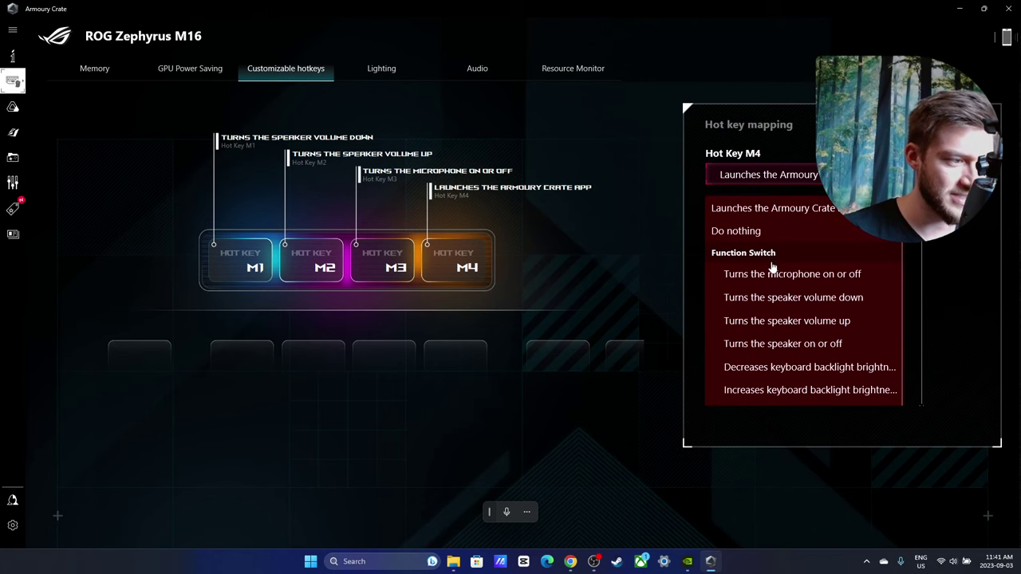
pyautogui.scroll(-5, 843, 326)
pyautogui.scroll(4, 829, 323)
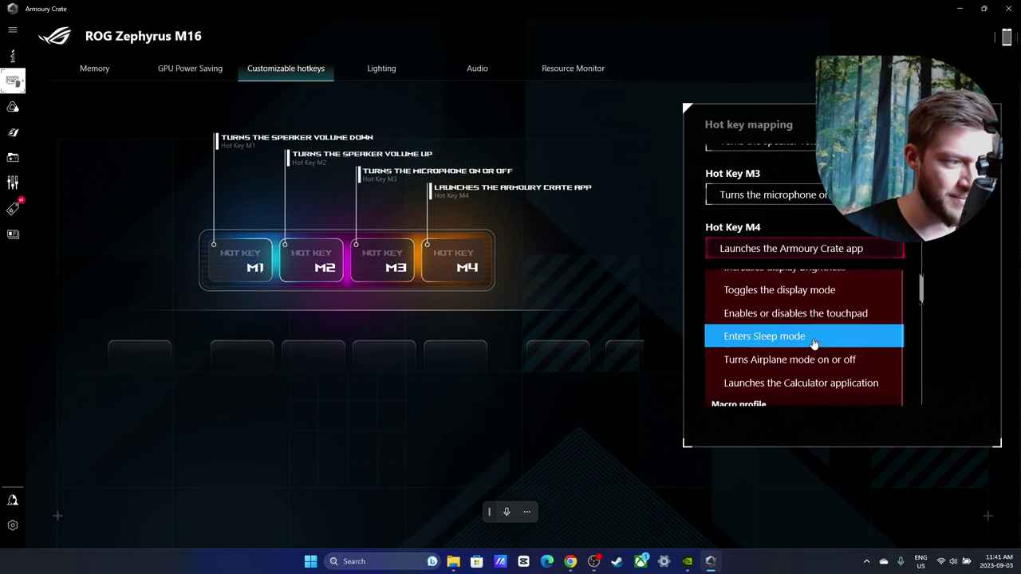
pyautogui.scroll(-1, 789, 383)
pyautogui.scroll(-1, 925, 295)
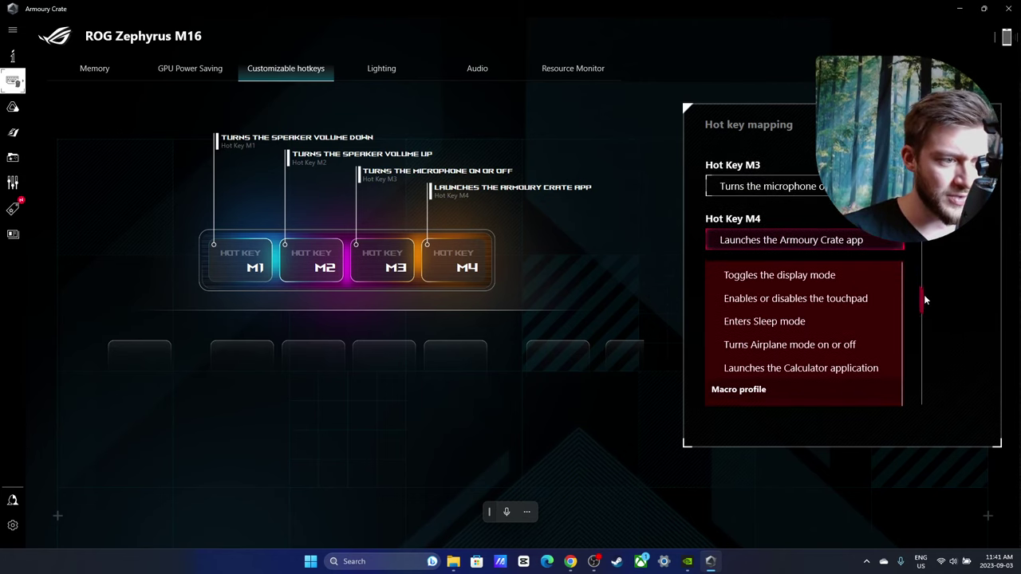
pyautogui.moveTo(925, 299); pyautogui.dragTo(921, 408)
pyautogui.click(966, 362)
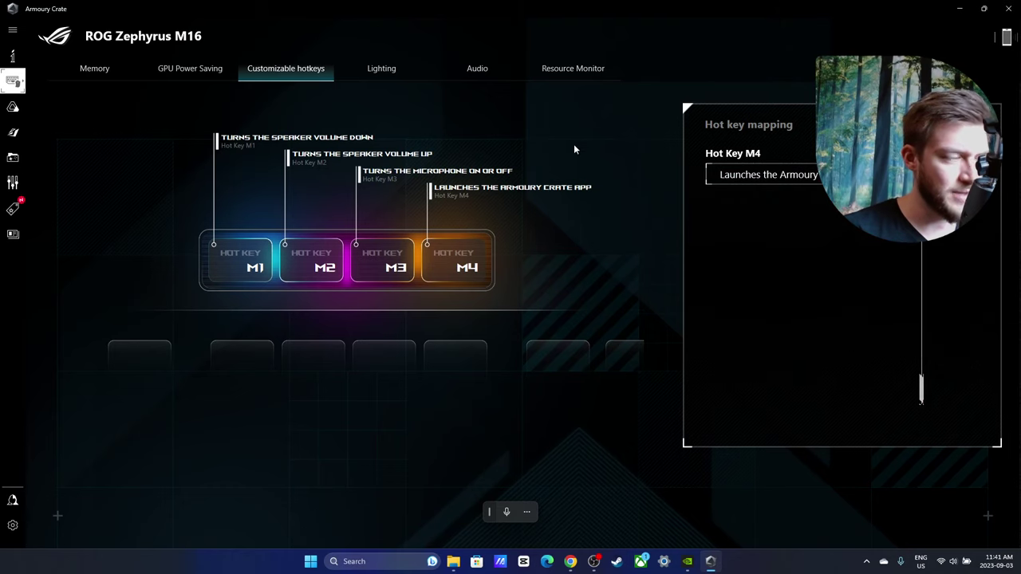
# Try the Breathing and Strobing lighting effects on the laptop and return to Static
pyautogui.click(409, 70)
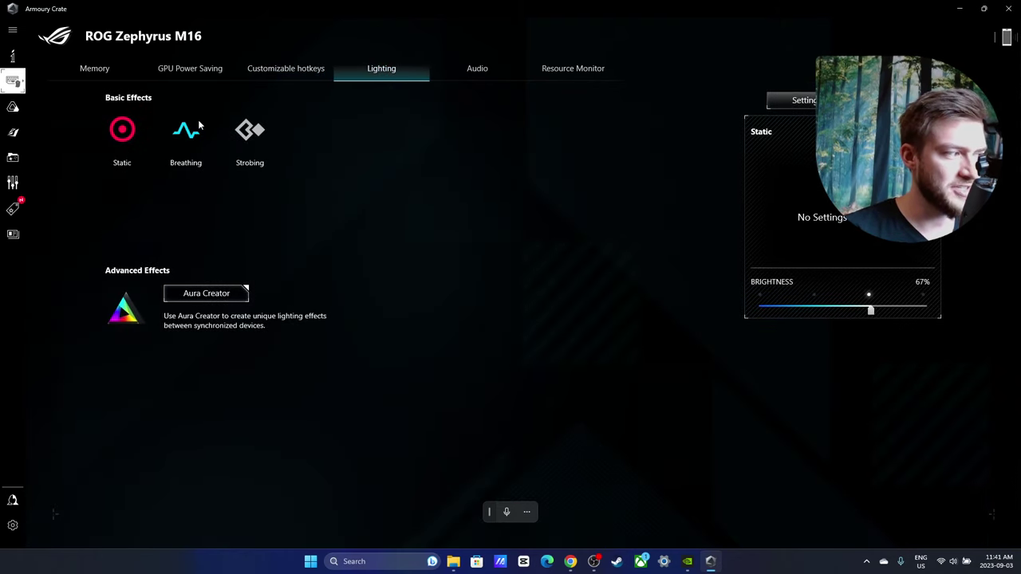
pyautogui.click(192, 141)
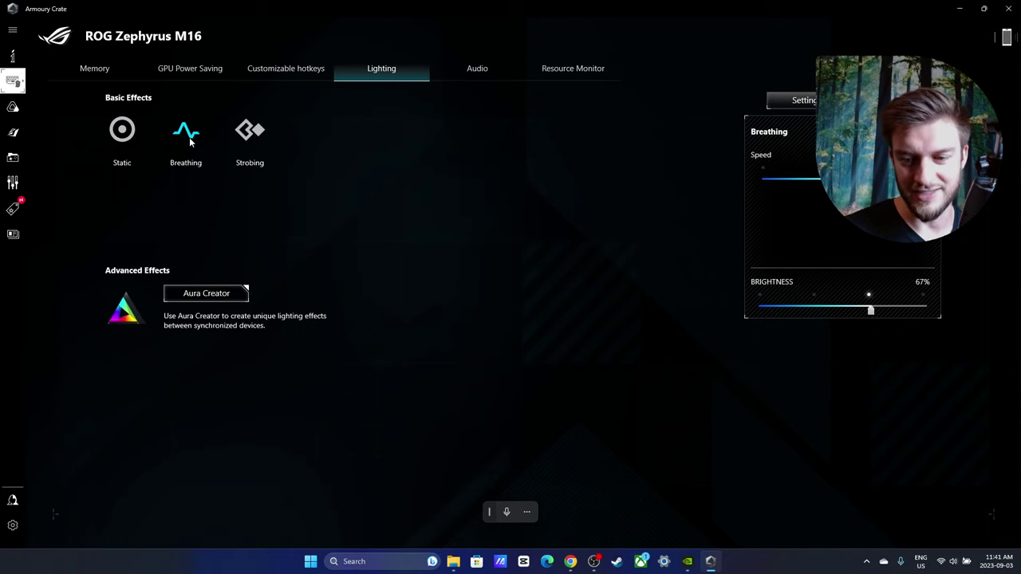
pyautogui.click(251, 134)
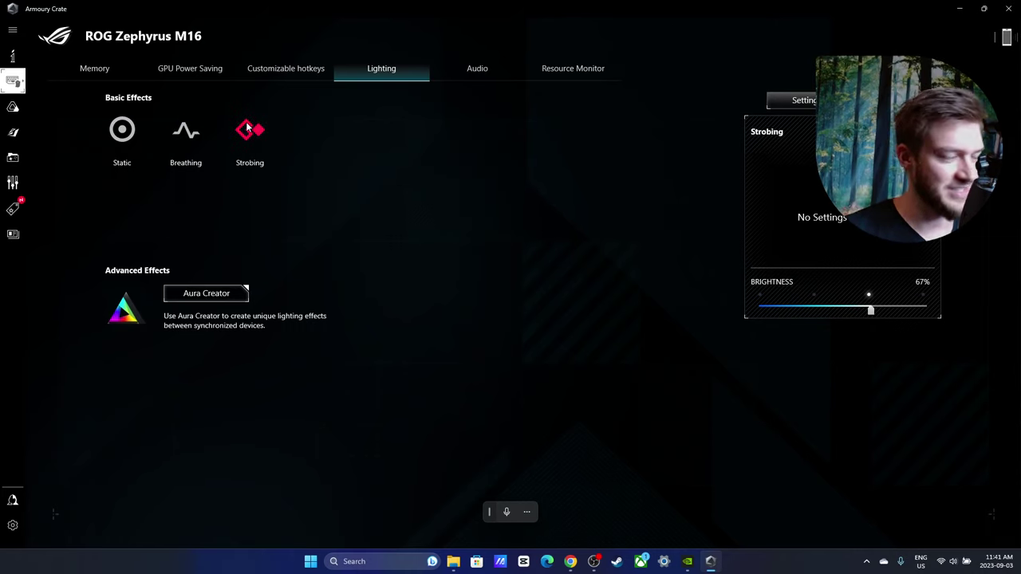
pyautogui.click(122, 130)
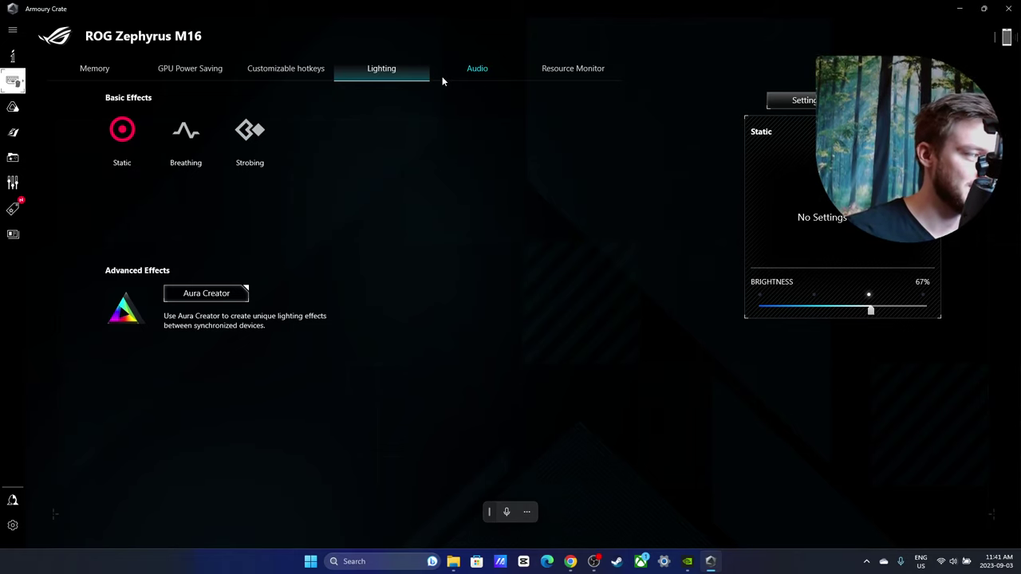
# Review the laptop's Audio microphone modes and Resource Monitor, and return to the Memory page
pyautogui.click(476, 69)
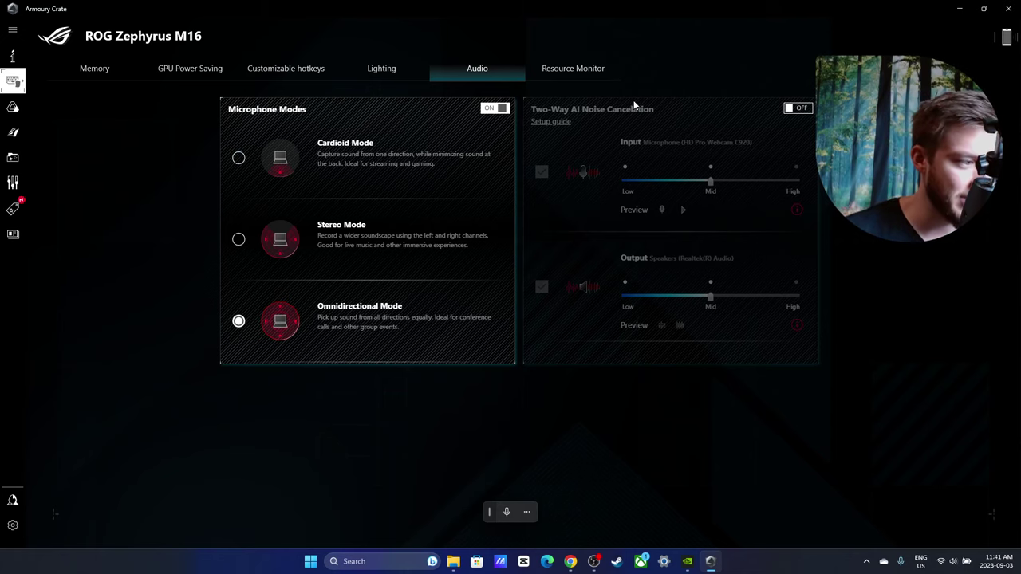
pyautogui.click(579, 74)
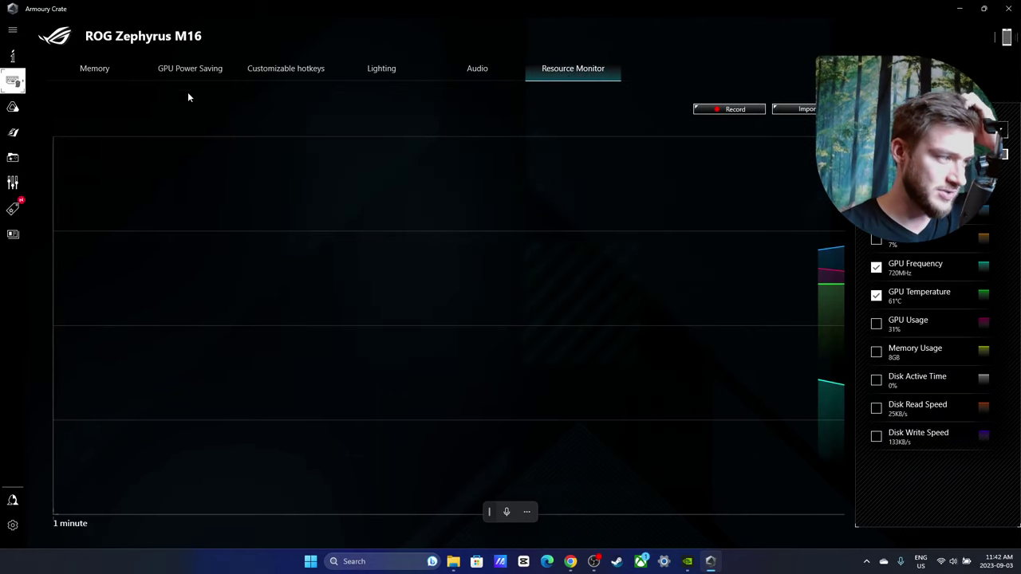
pyautogui.click(101, 78)
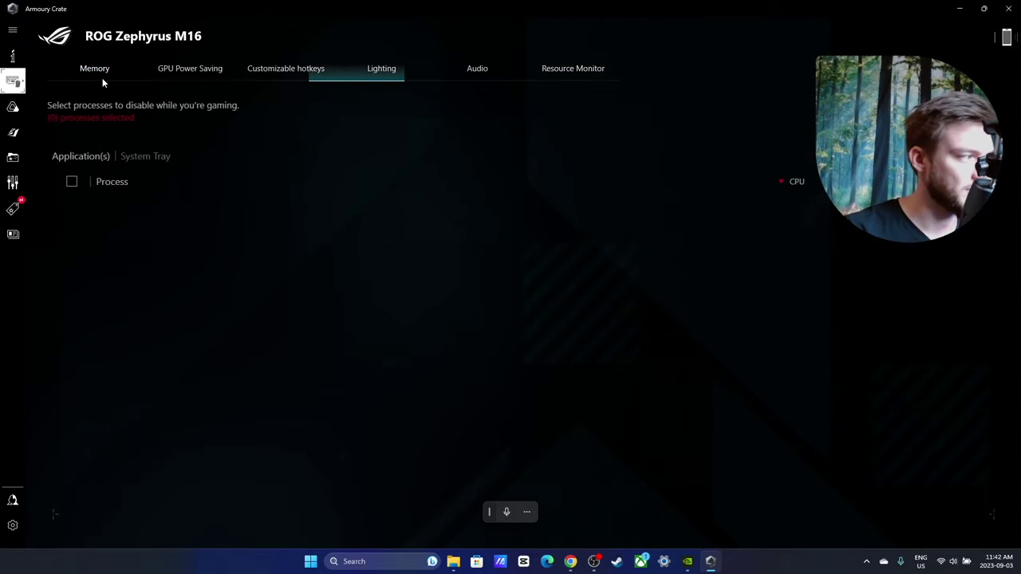
# Try the Color Cycle effect in Aura Sync and set the basic Aura effect to Breathing
pyautogui.click(11, 111)
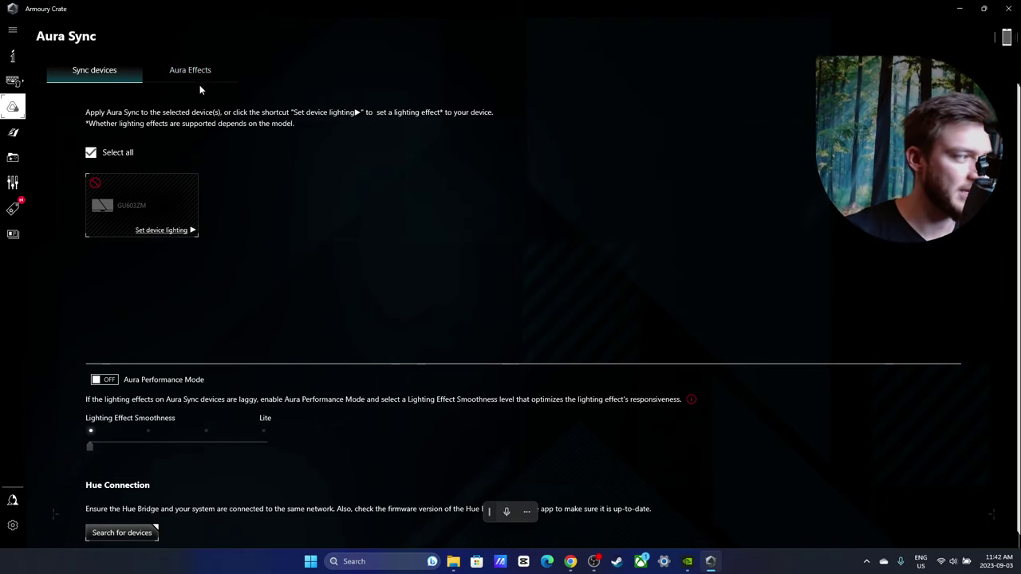
pyautogui.click(203, 72)
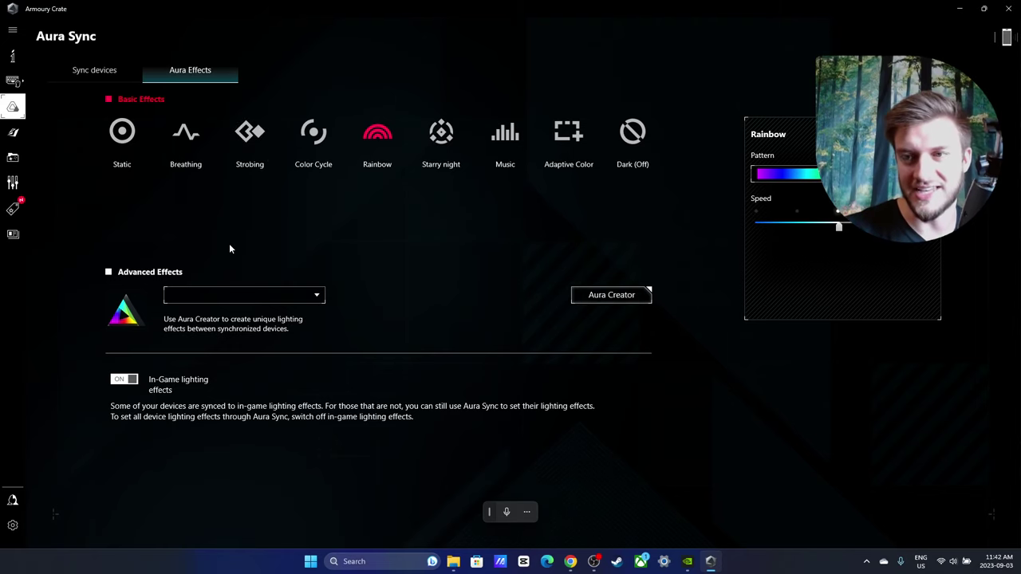
pyautogui.click(317, 135)
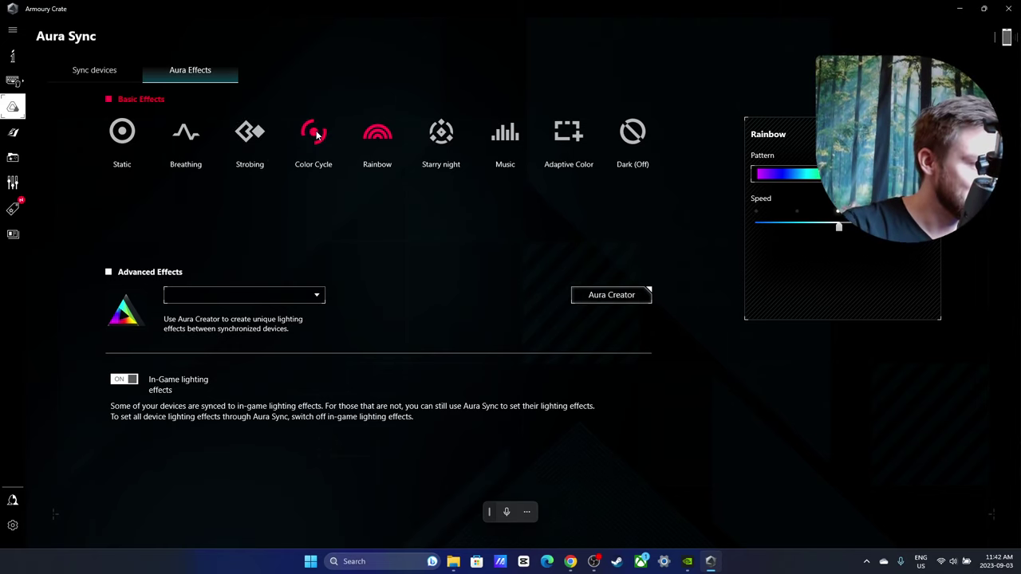
pyautogui.click(178, 148)
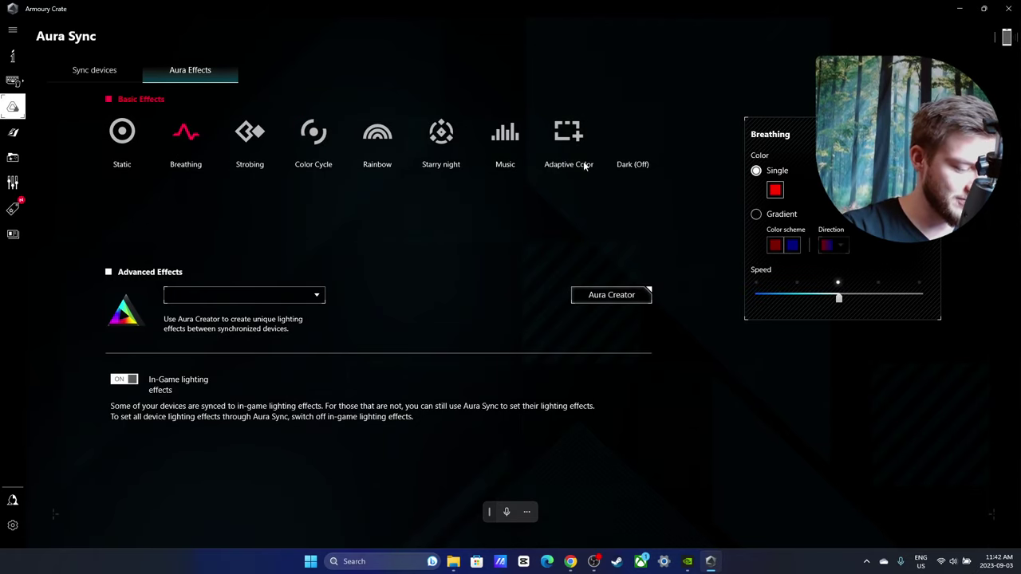
# Try the Racing, RTS/RPG and FPS display modes in GameVisual and return to Default
pyautogui.click(21, 137)
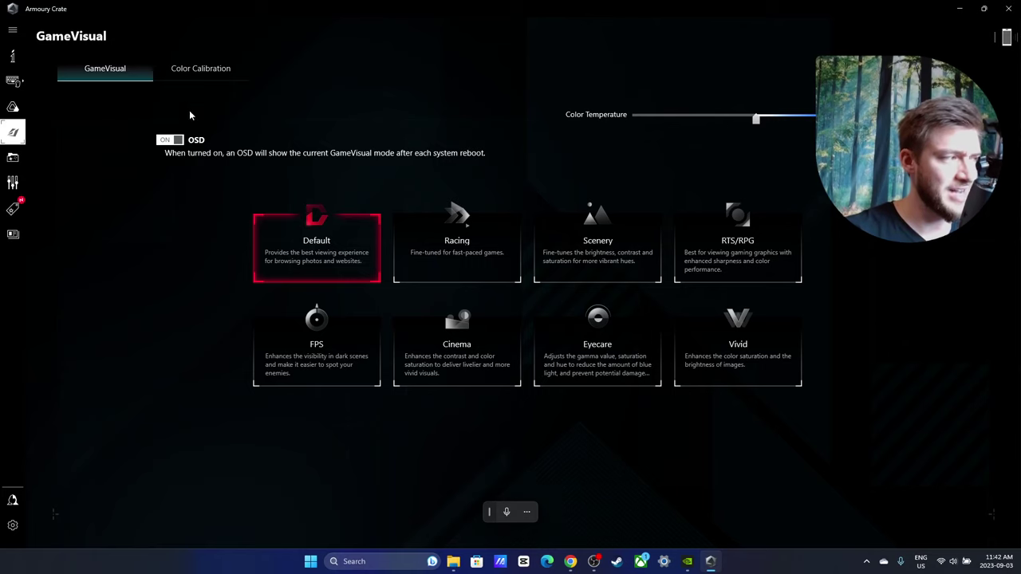
pyautogui.click(491, 225)
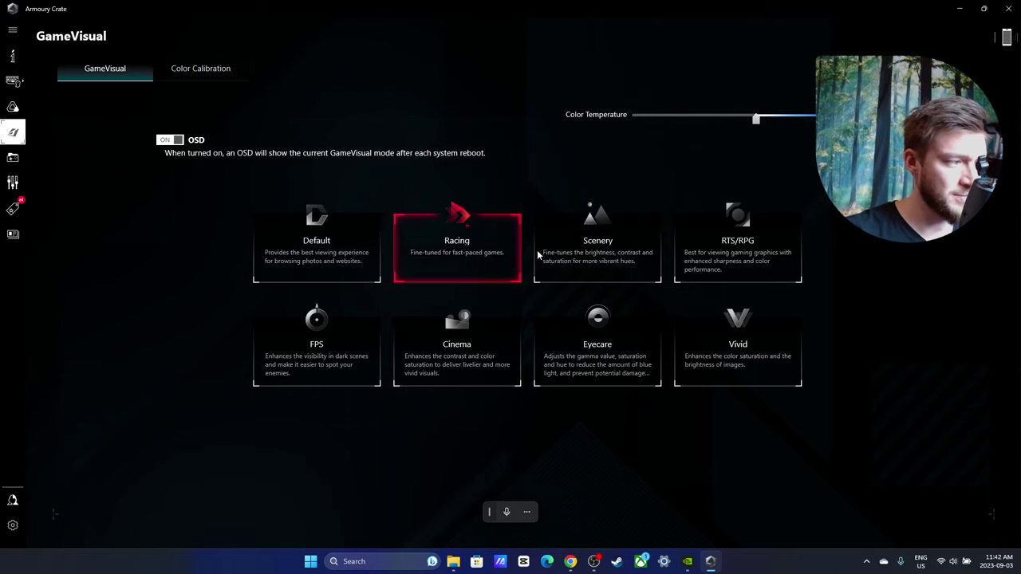
pyautogui.click(741, 259)
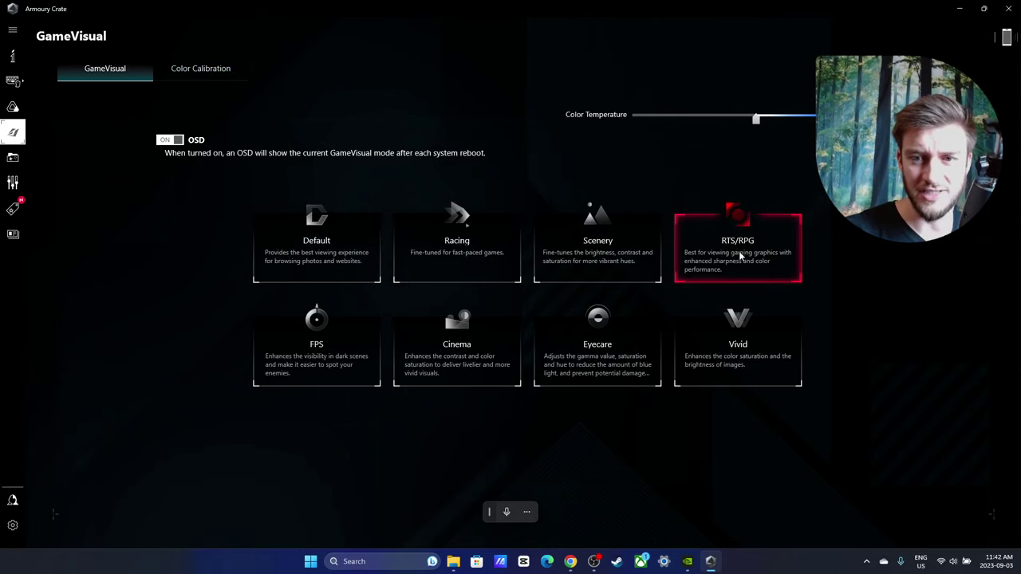
pyautogui.click(311, 373)
pyautogui.click(291, 257)
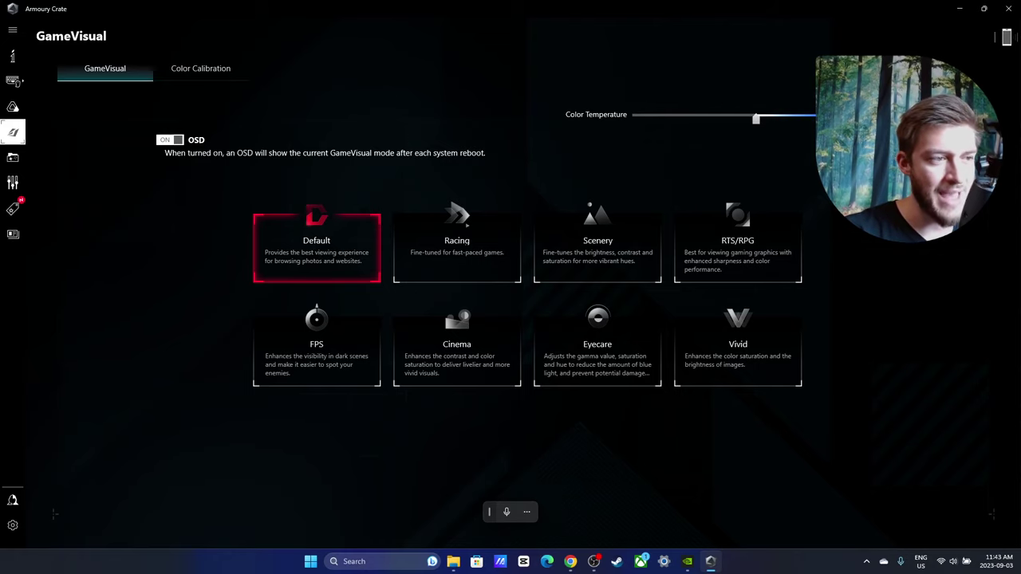
pyautogui.click(746, 223)
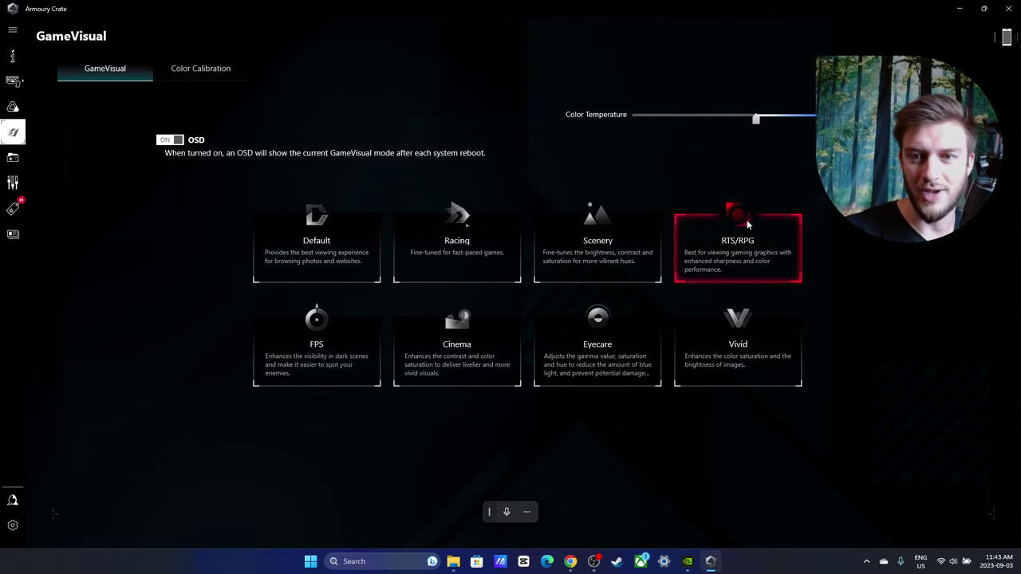
pyautogui.click(308, 241)
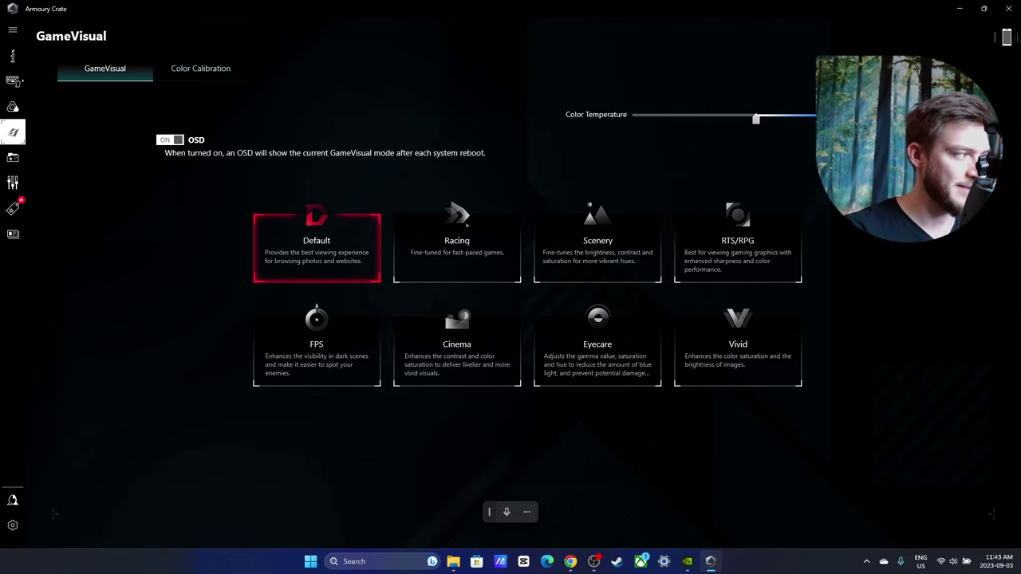
# Look through the Game Library, Scenario Profiles, Featured deals and News pages, and return to the Home dashboard
pyautogui.click(18, 160)
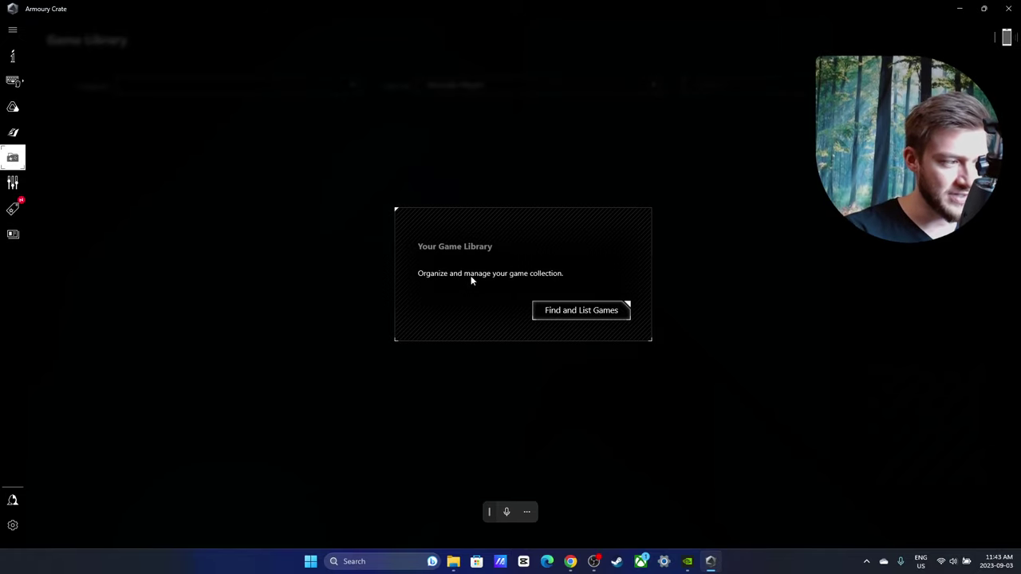
pyautogui.click(15, 183)
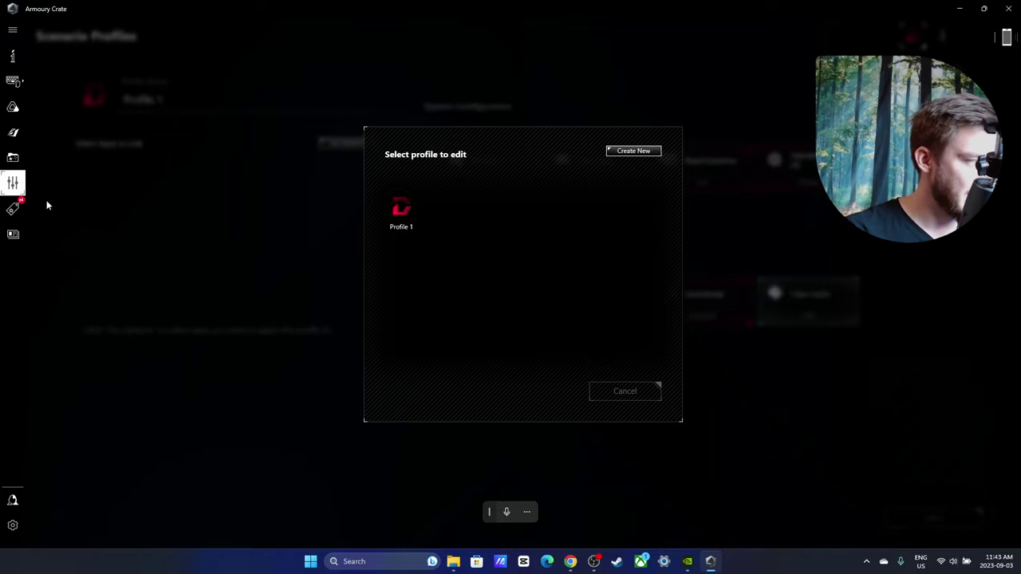
pyautogui.click(12, 212)
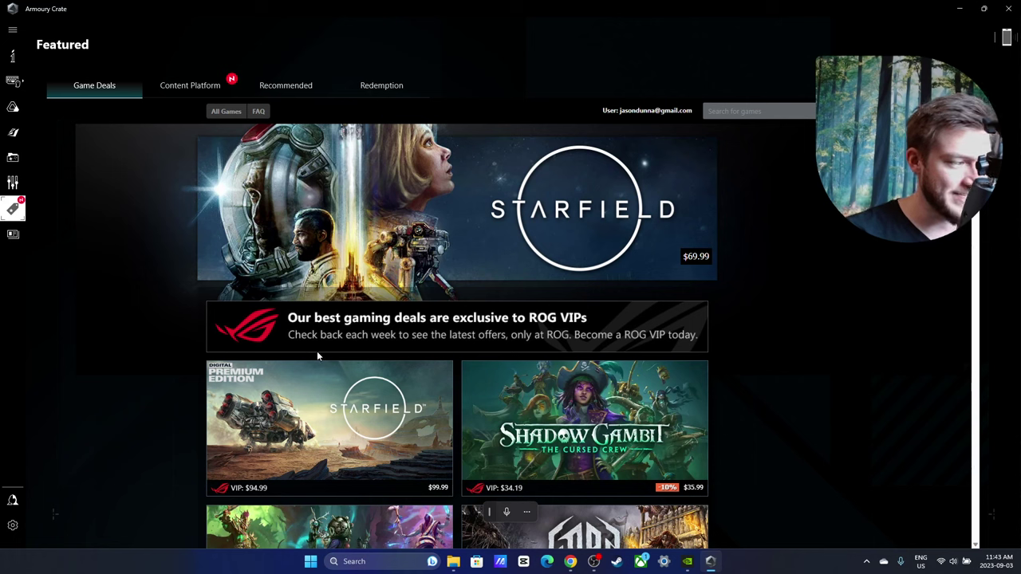
pyautogui.moveTo(305, 332)
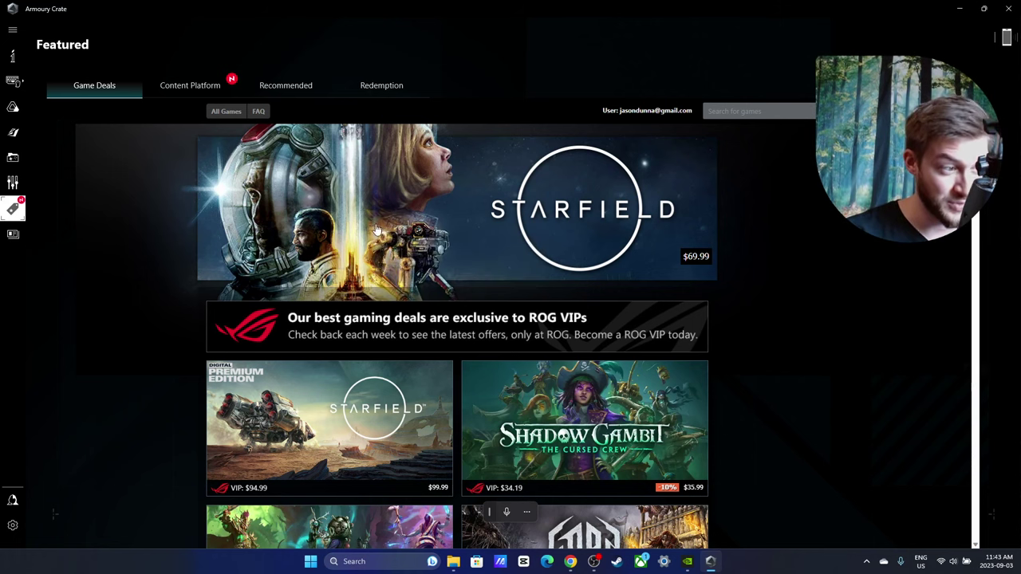
pyautogui.click(13, 233)
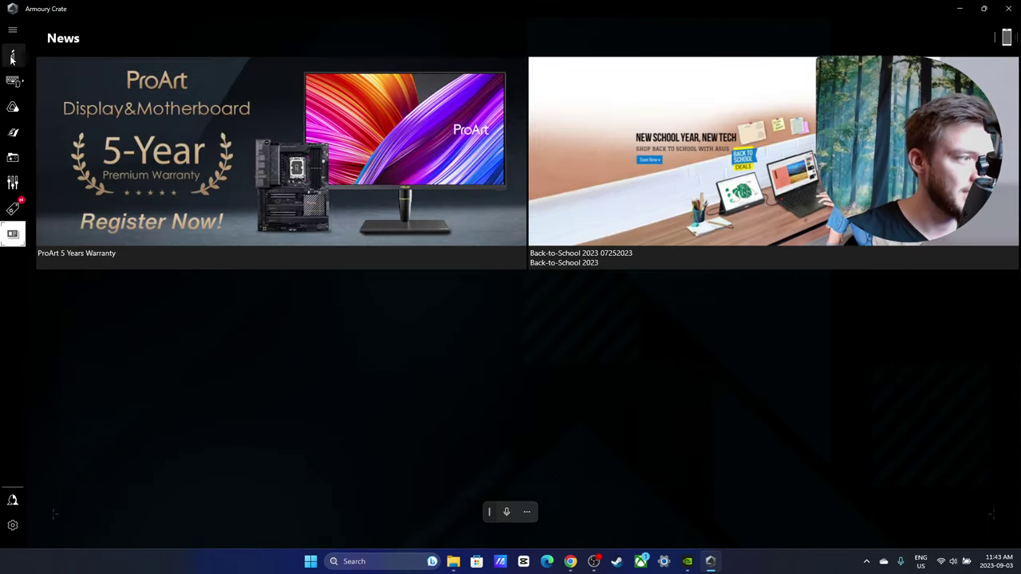
pyautogui.click(12, 57)
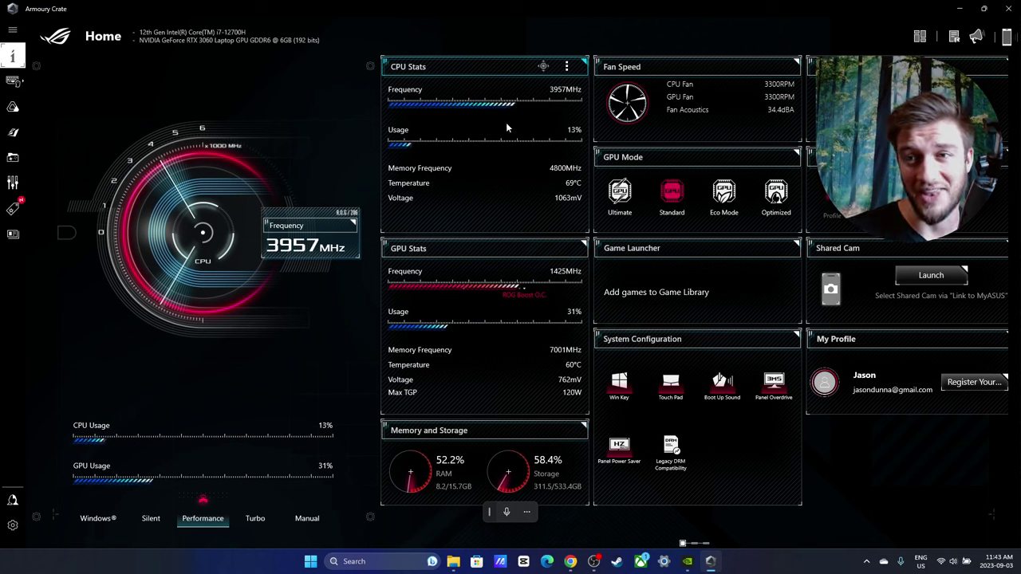